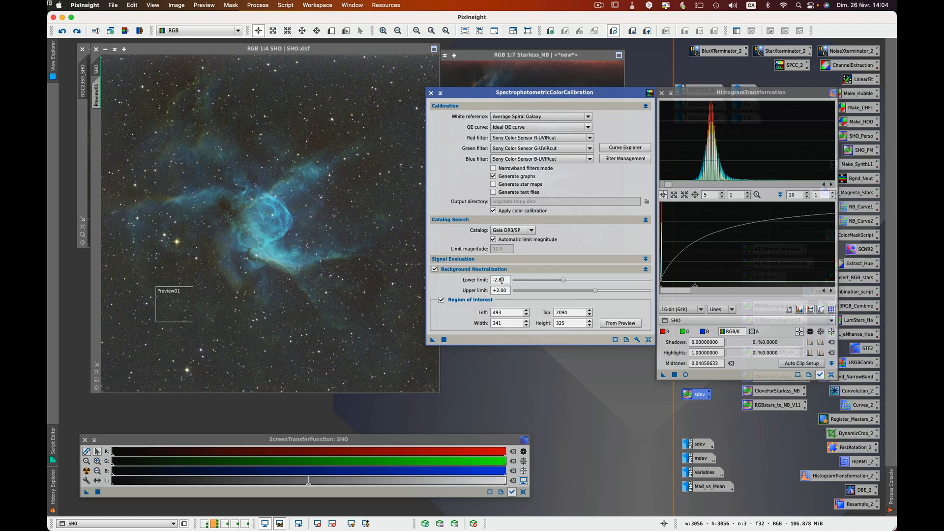
Inspect pixel values in the background and nebula areas of the SHO image alongside the background neutralization limits
click(462, 281)
mouse_move(509, 282)
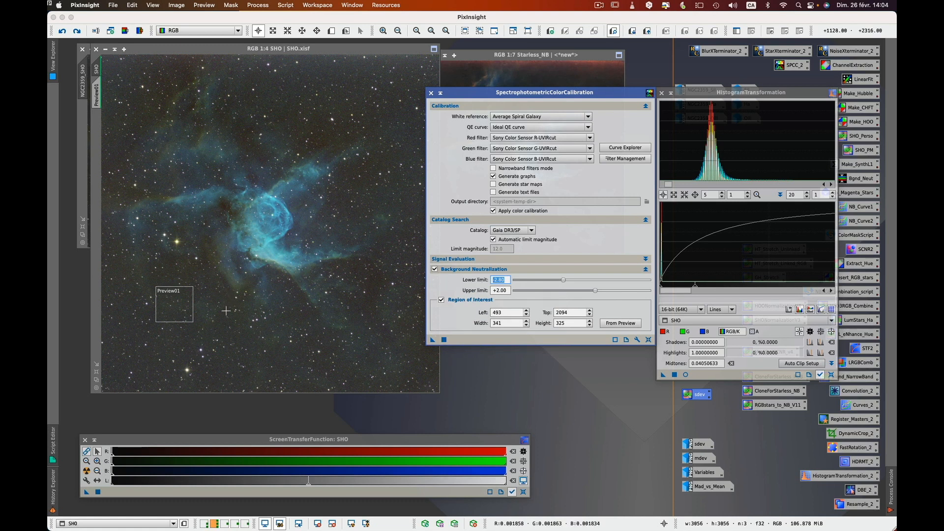
mouse_move(226, 307)
mouse_down()
mouse_move(234, 286)
mouse_move(232, 320)
mouse_move(250, 314)
mouse_move(224, 304)
mouse_up()
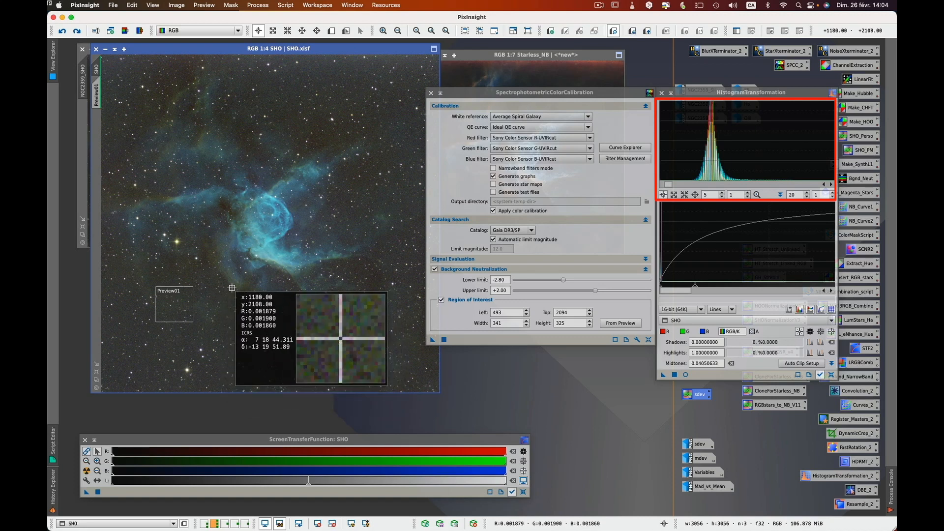
mouse_move(234, 284)
mouse_down()
mouse_move(234, 248)
mouse_move(261, 237)
mouse_move(177, 241)
mouse_up()
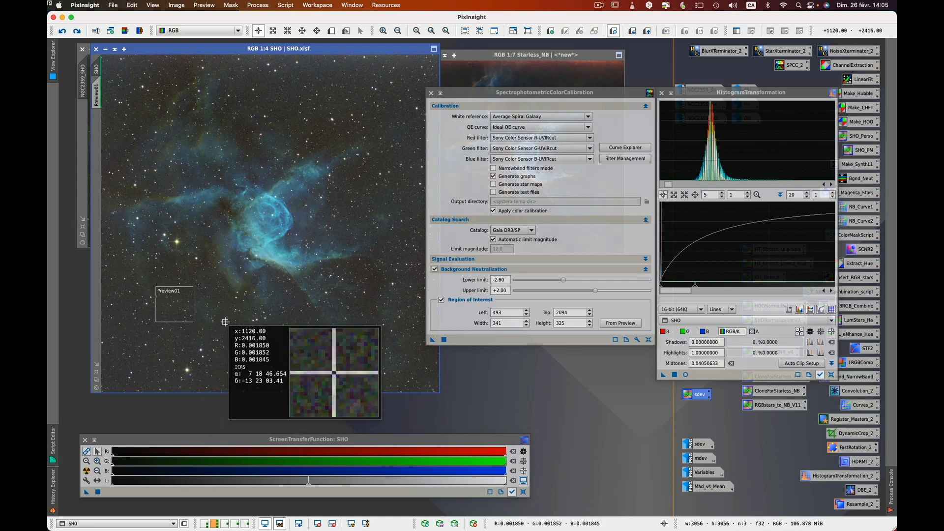
drag(225, 322, 225, 322)
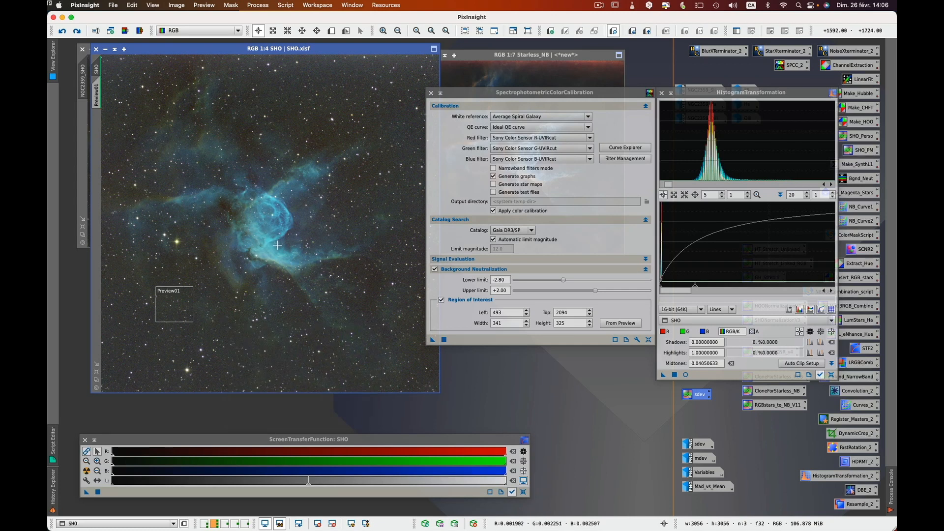
drag(274, 251, 275, 261)
Open the Preview01 view of the SHO image and assign it as the background neutralization region of interest
click(98, 96)
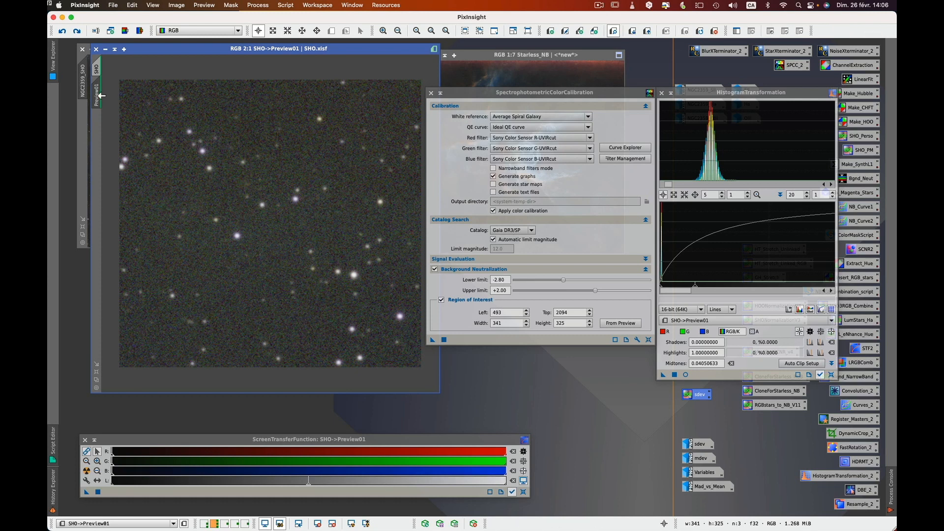
drag(98, 97, 604, 313)
Open the Mad_vs_Mean table, compare its three absolute deviation measures, and iconize it again
double_click(711, 488)
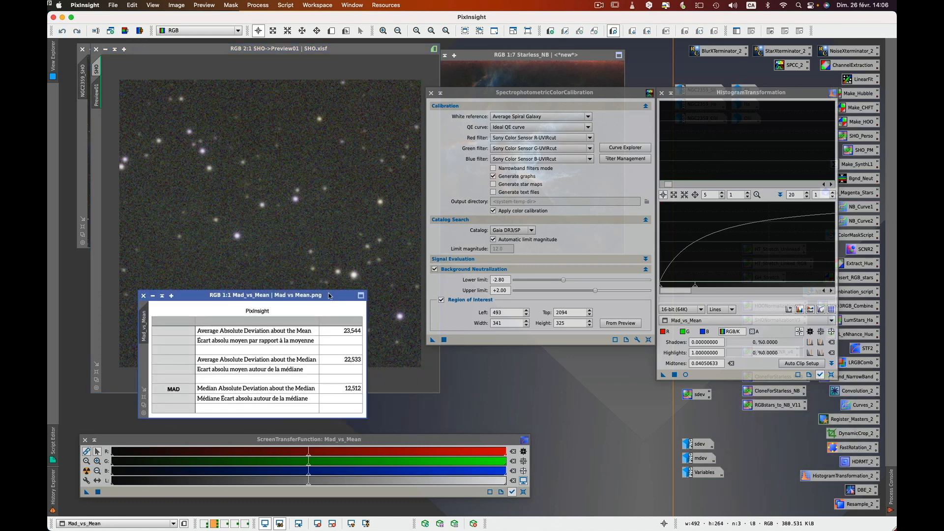
drag(329, 295, 331, 288)
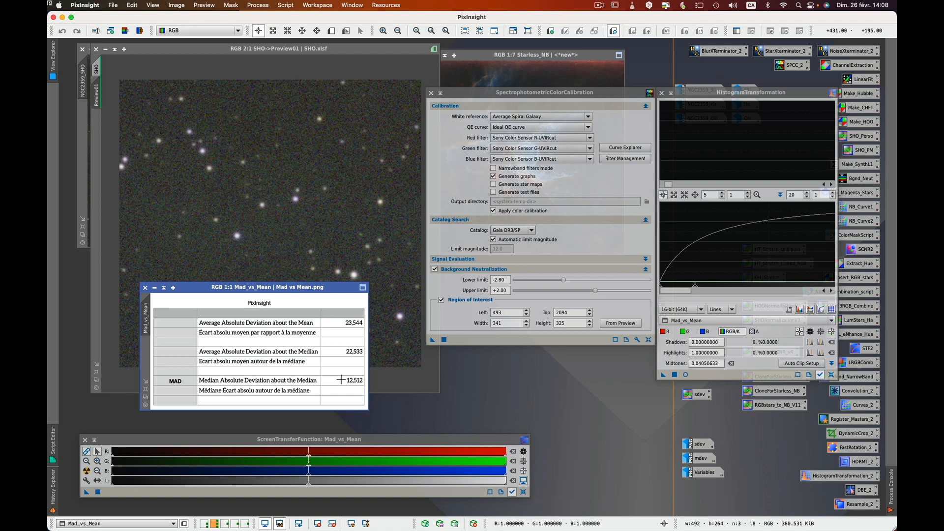
click(154, 287)
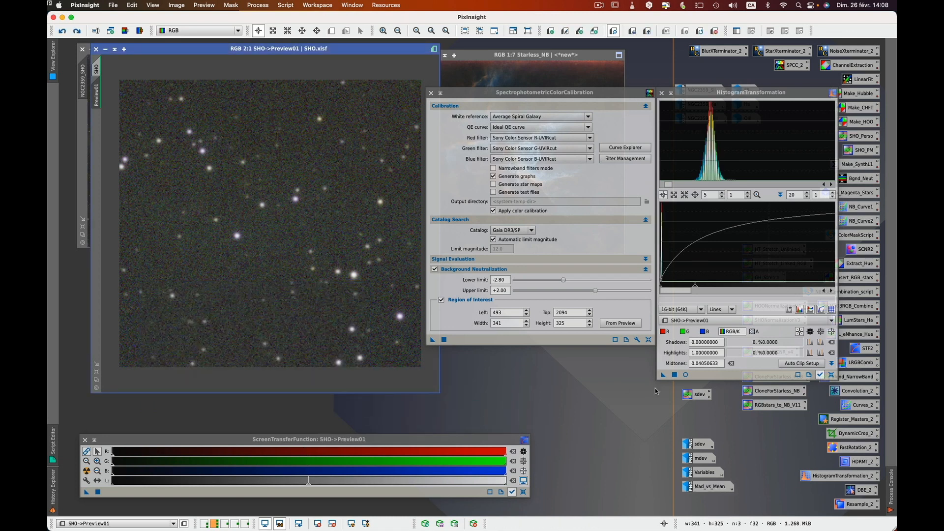
Open the saved sdev PixelMath process and review its rejection expression and the Sighigh and Siglow symbols
double_click(701, 396)
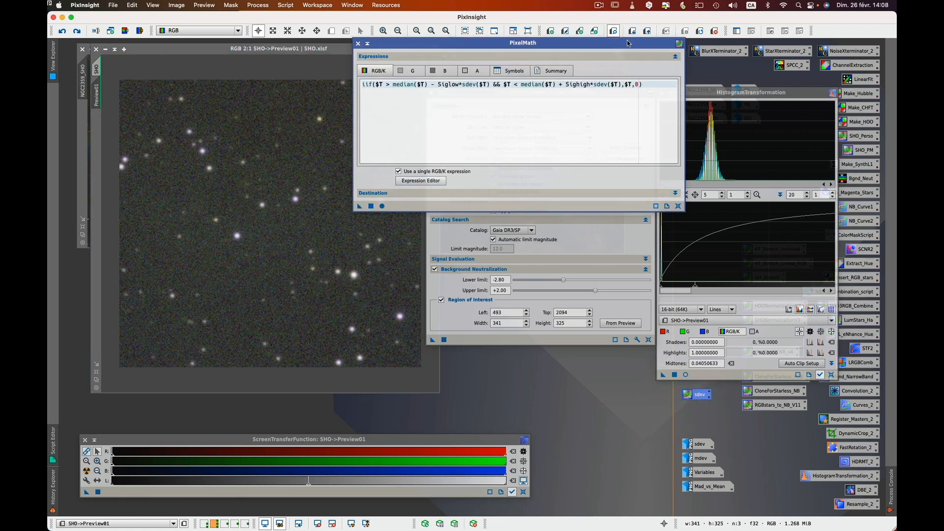
drag(630, 42, 589, 56)
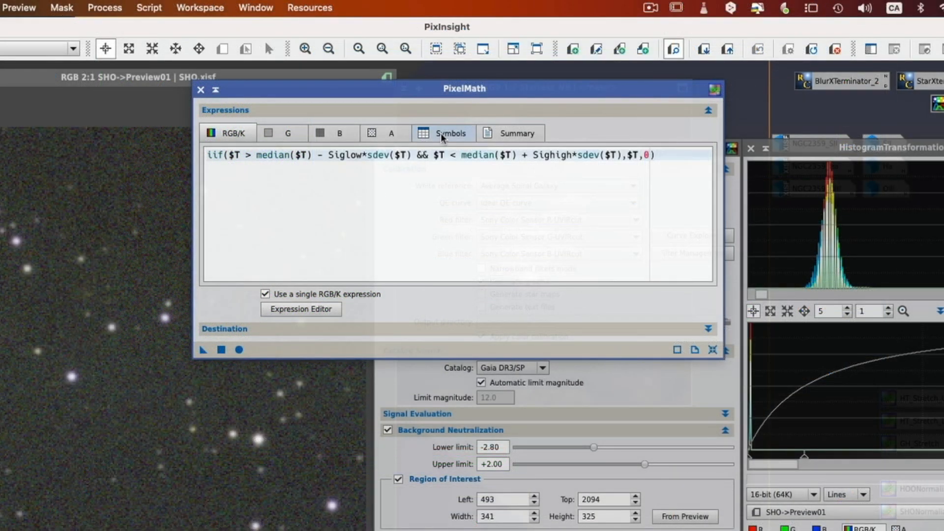
click(440, 132)
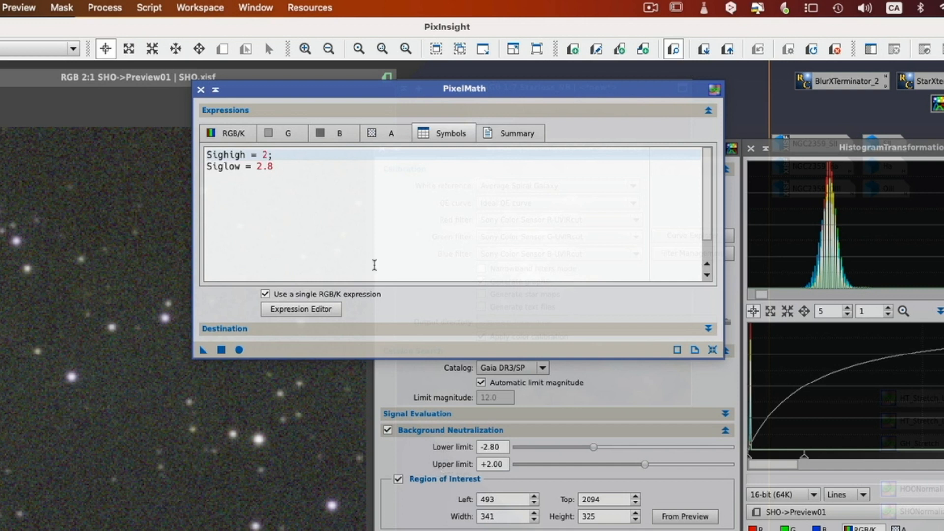
click(232, 138)
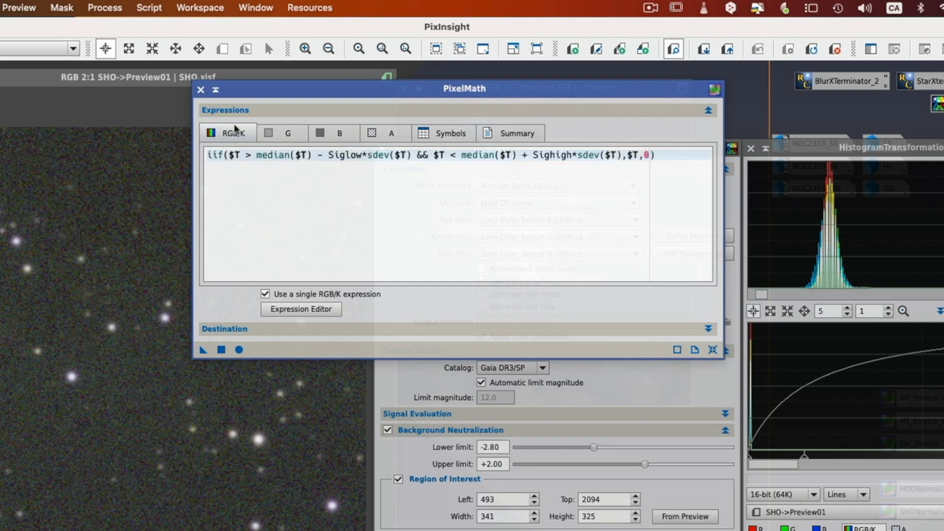
Apply the sdev rejection expression with Sighigh 2 and Siglow 2.8 to Preview01
drag(257, 95, 255, 106)
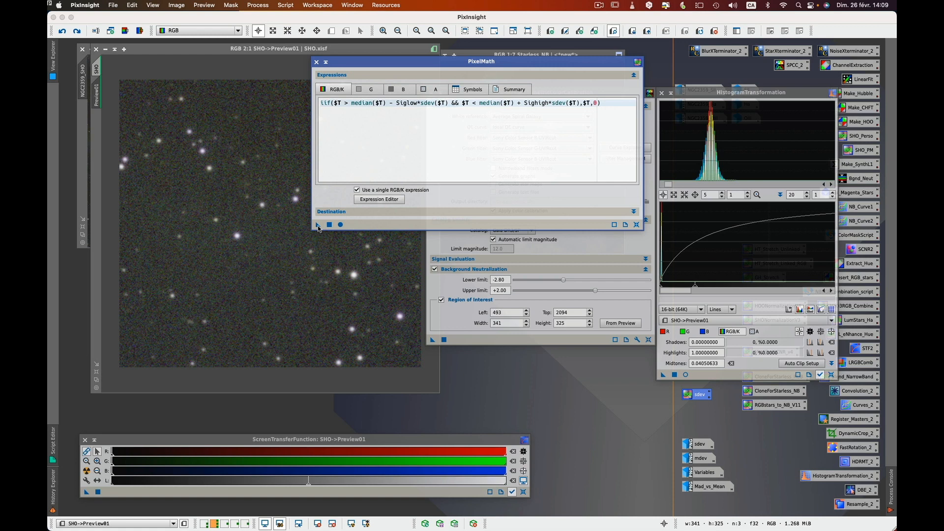
drag(318, 227, 273, 249)
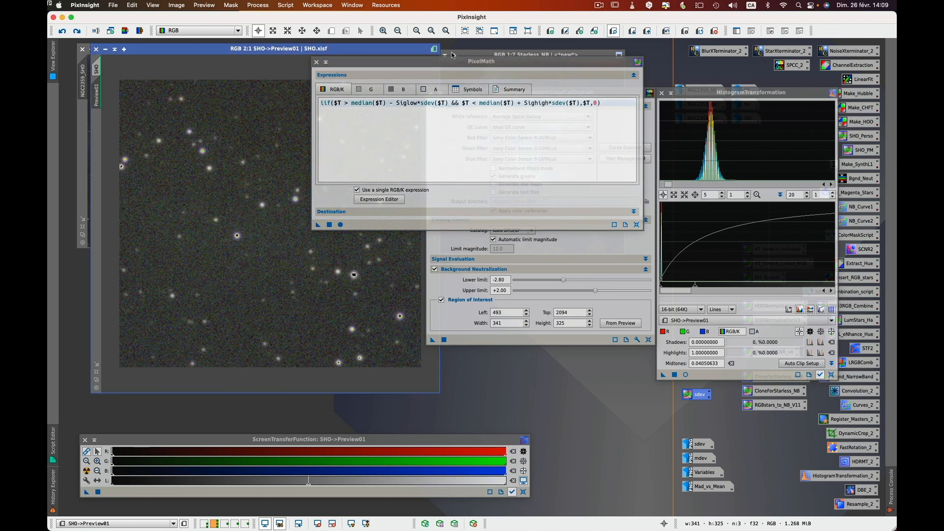
Uncover more of Preview01 and inspect the pixel values around the rejected core of a bright star
drag(440, 61, 461, 47)
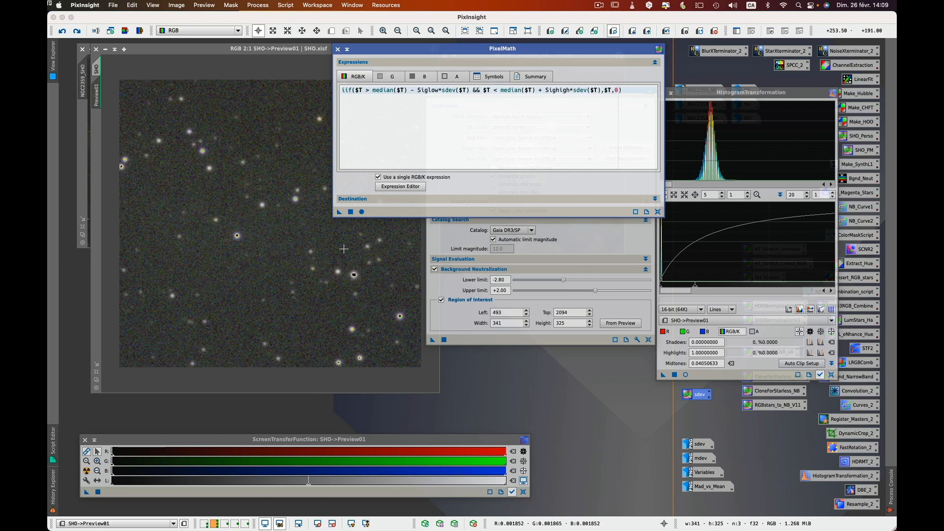
click(349, 256)
drag(350, 256, 355, 276)
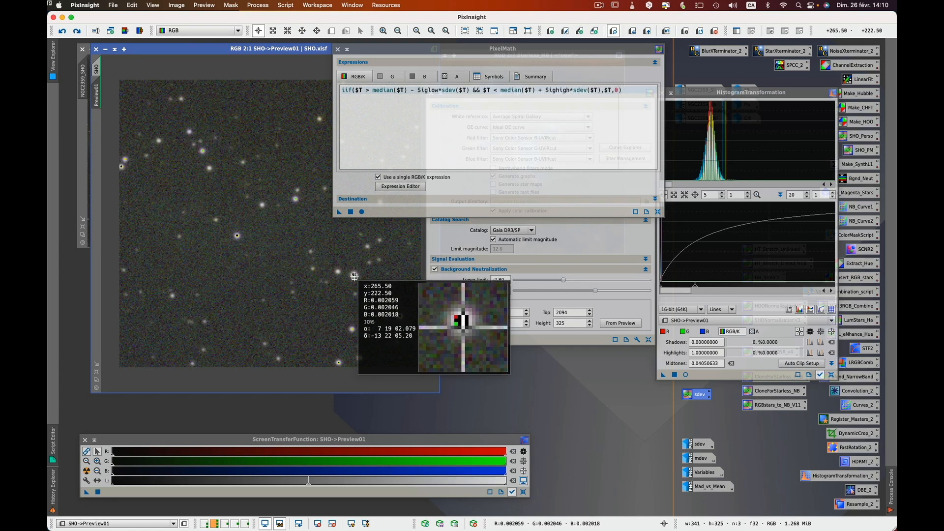
drag(354, 277, 344, 282)
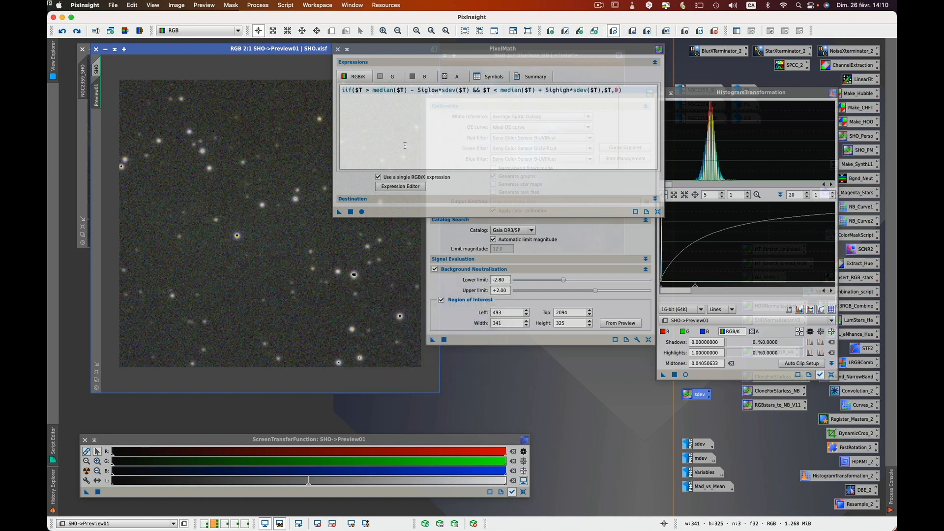
Set the Sighigh symbol to 0.5 in PixelMath and apply the sdev expression to Preview01
click(488, 78)
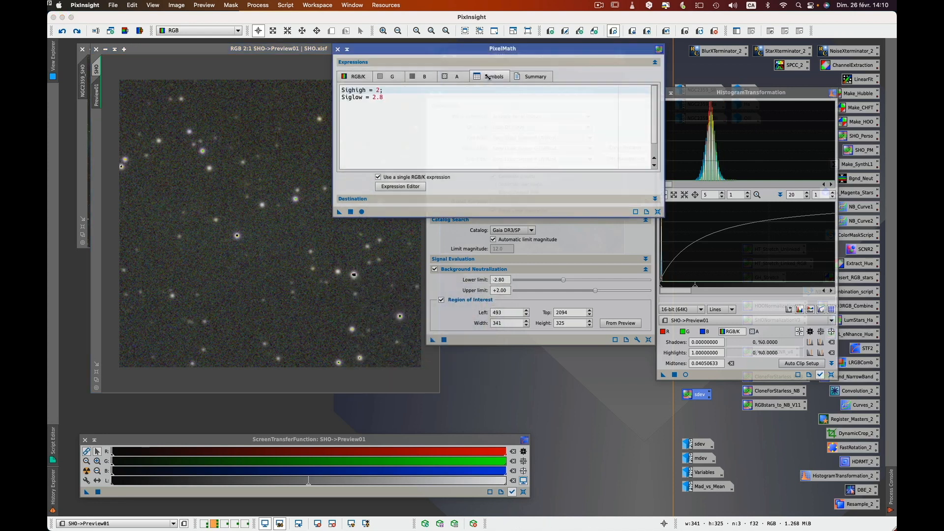
click(377, 90)
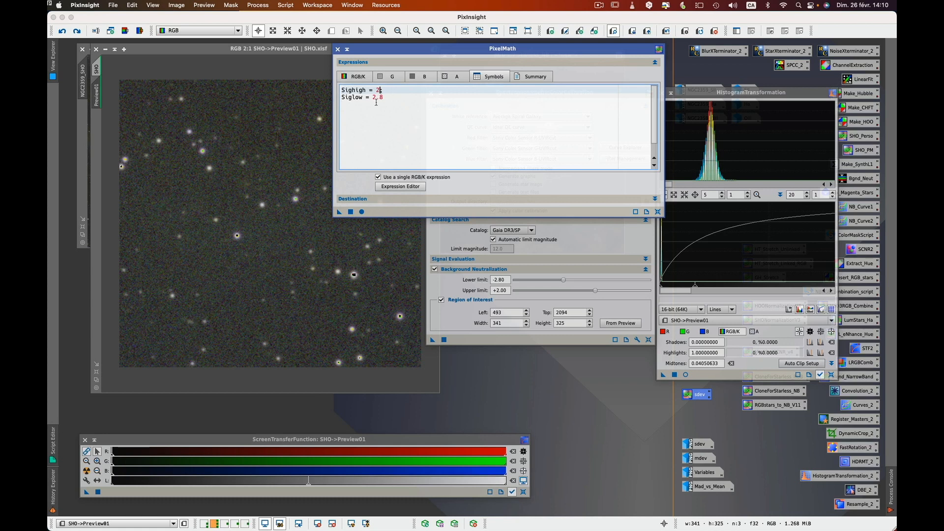
key(BackSpace)
text(0.5;)
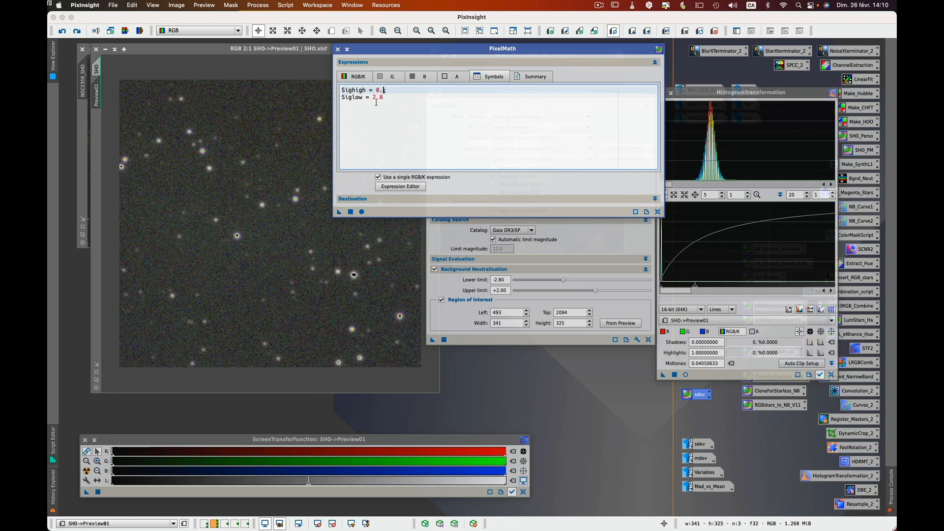
click(363, 77)
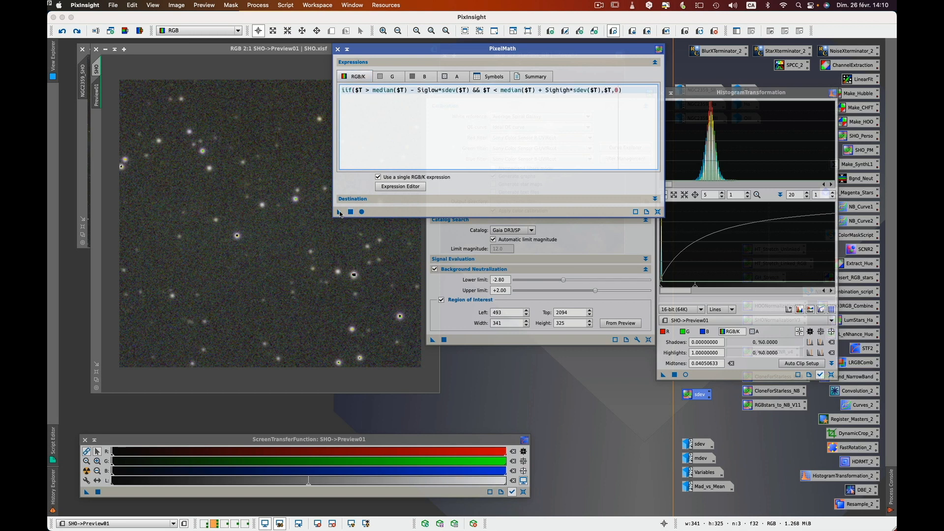
drag(339, 212, 305, 224)
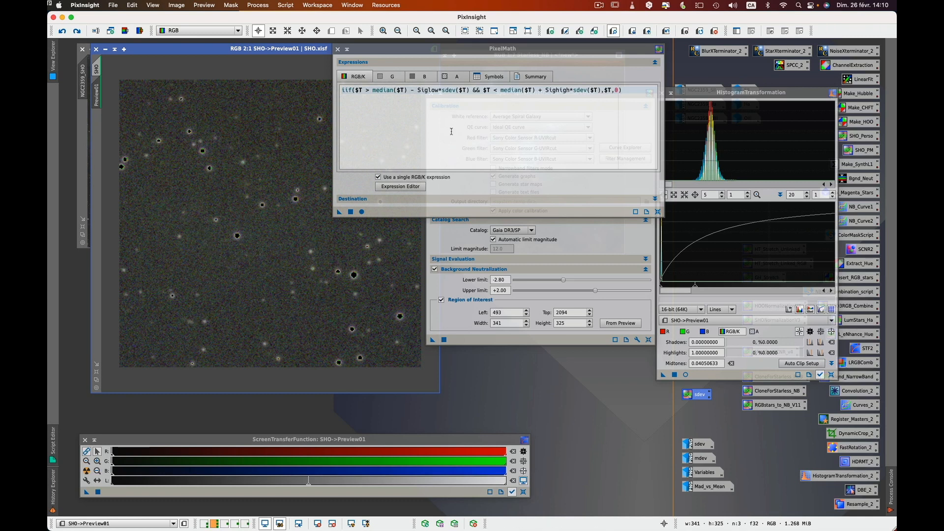
Replace both sdev functions with mdev in the PixelMath rejection expression
click(447, 50)
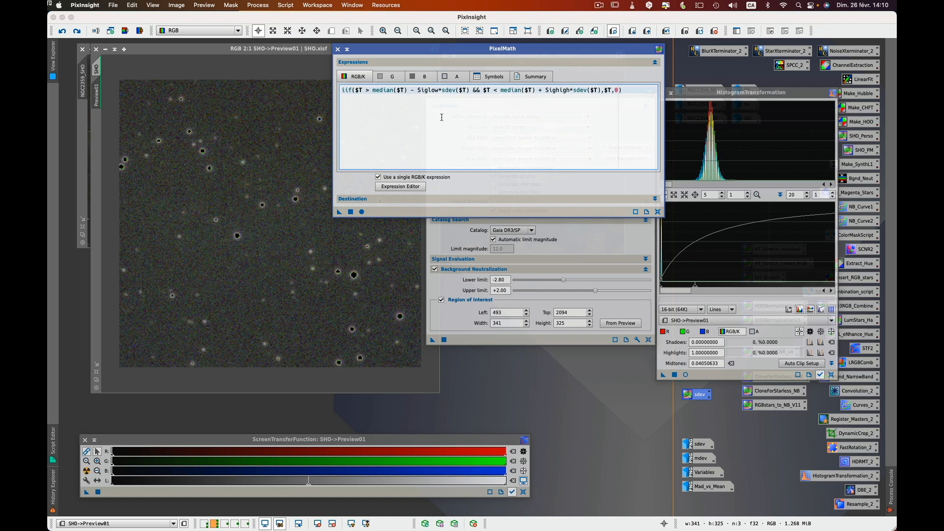
key(BackSpace)
text(m)
click(575, 101)
key(BackSpace)
text(m)
Restore Preview01 to its original pixels and apply the mdev rejection expression to it
click(666, 31)
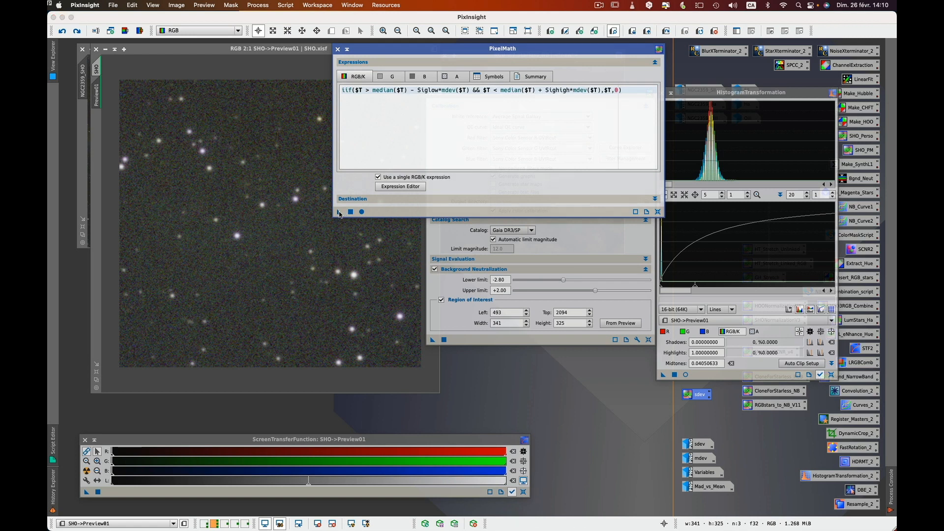
drag(338, 214, 293, 240)
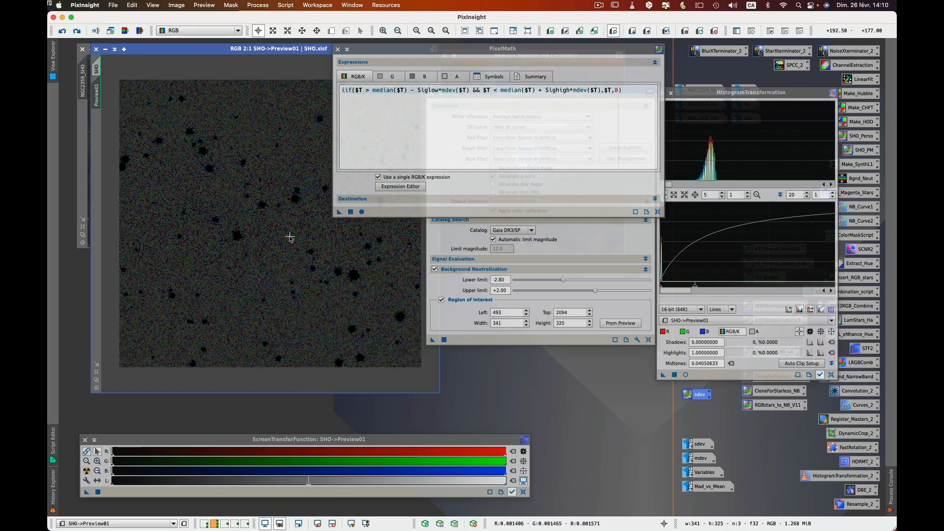
Collapse the PixelMath window and move it clear of the SpectrophotometricColorCalibration window
drag(383, 48, 405, 51)
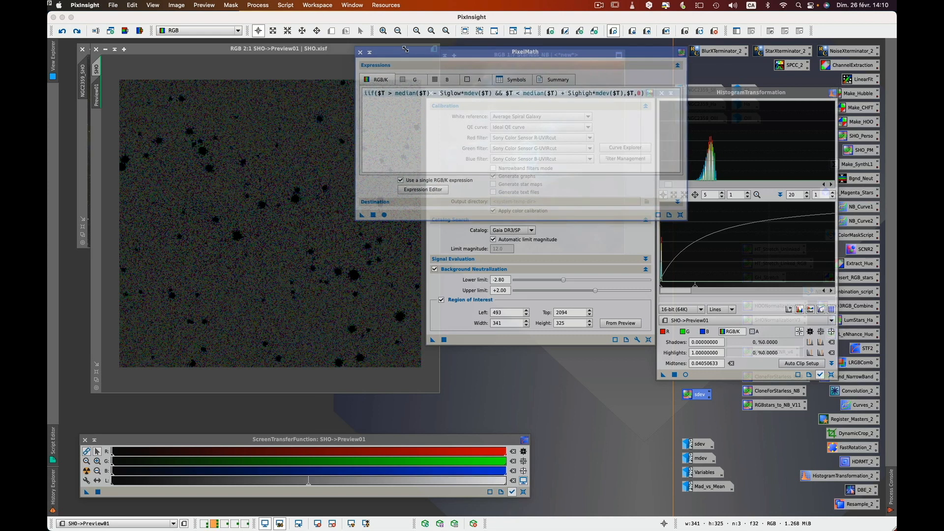
click(441, 233)
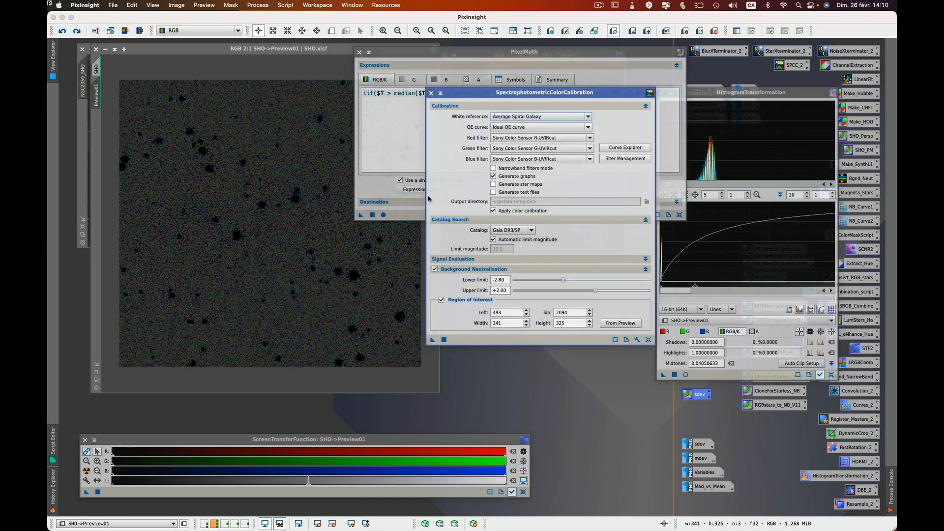
click(370, 53)
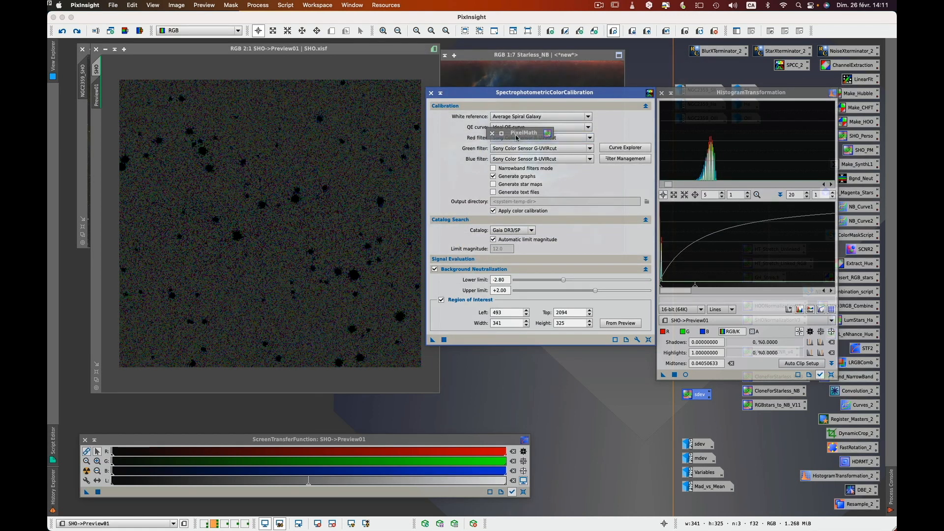
drag(516, 138, 512, 385)
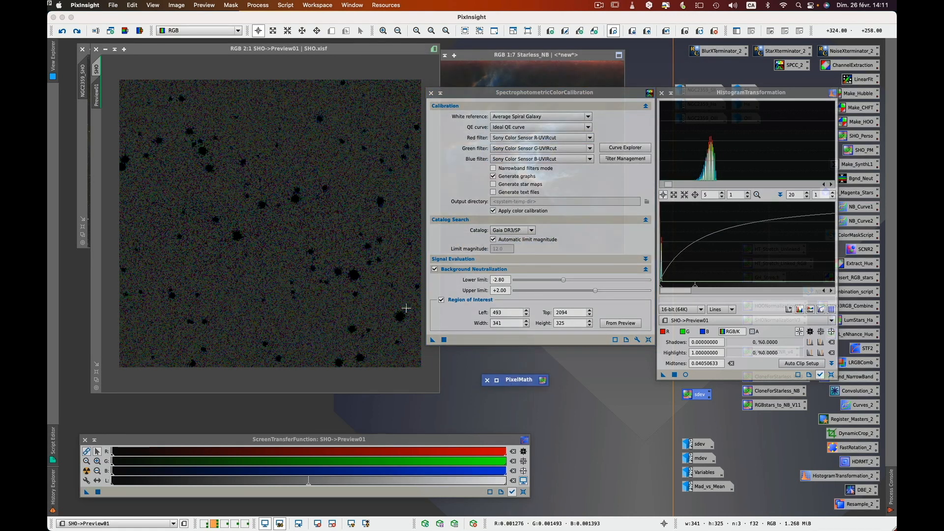
Examine the remaining background pixels and the rejected star areas in Preview01
click(310, 238)
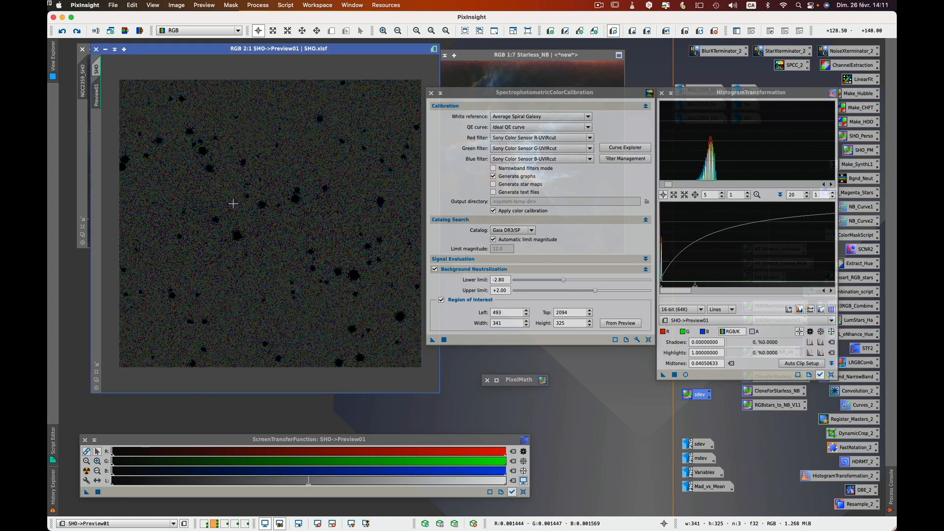
drag(233, 203, 271, 220)
click(458, 168)
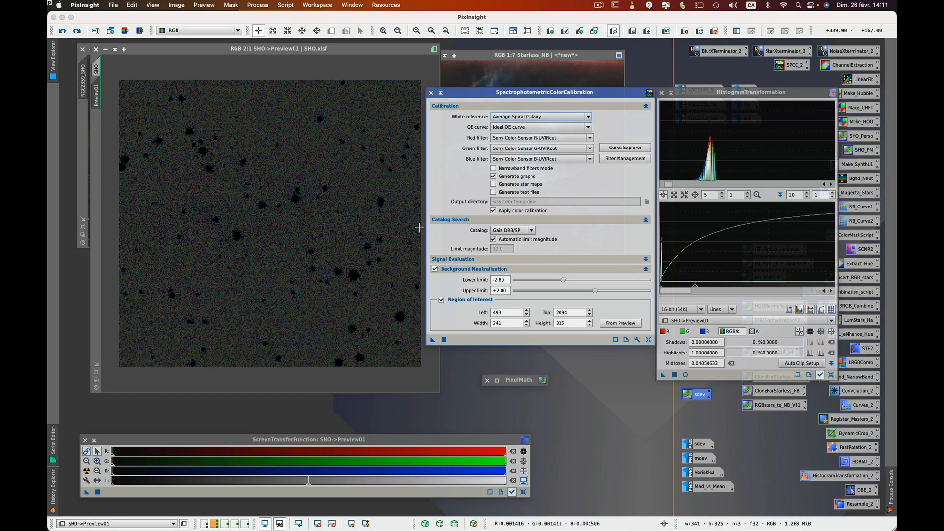
Return to the full SHO image, try a background neutralization lower limit of -3.20, and reset the calibration process to its defaults
click(102, 73)
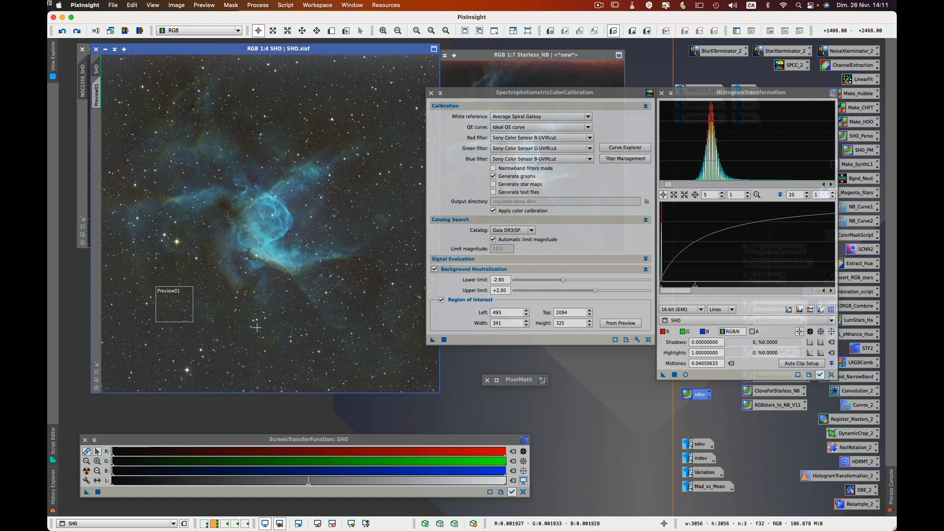
click(546, 284)
mouse_move(562, 280)
mouse_down()
mouse_move(571, 280)
mouse_move(559, 280)
mouse_up()
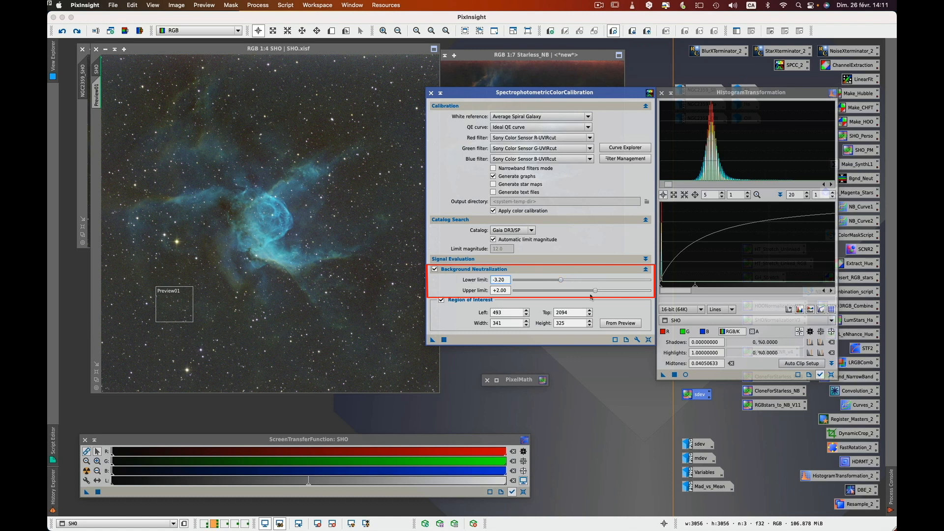
key(Tab)
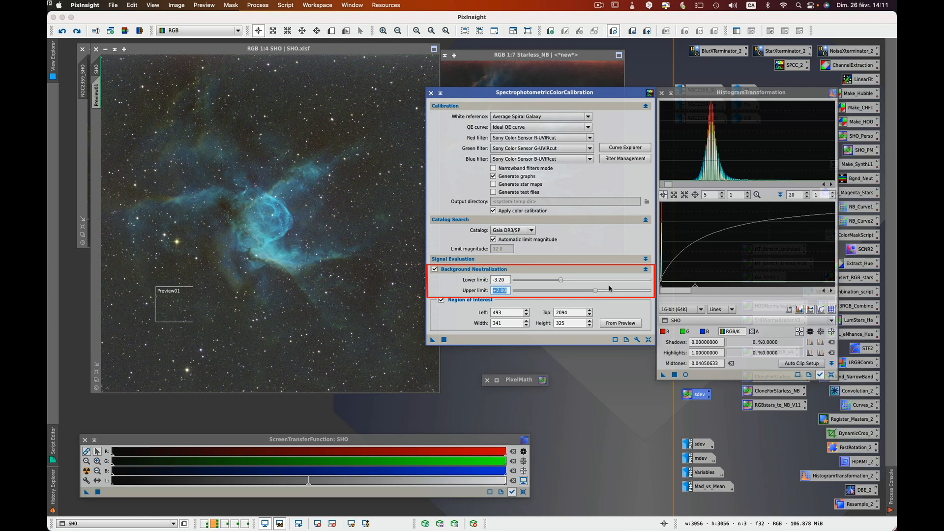
click(649, 339)
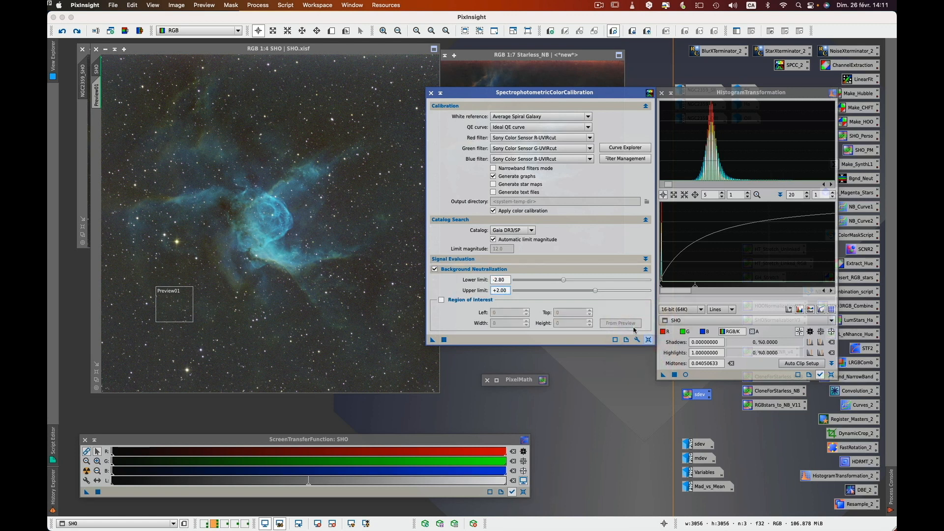
Reopen Preview01 and load its coordinates as the region of interest for background neutralization
click(100, 97)
drag(99, 96, 599, 311)
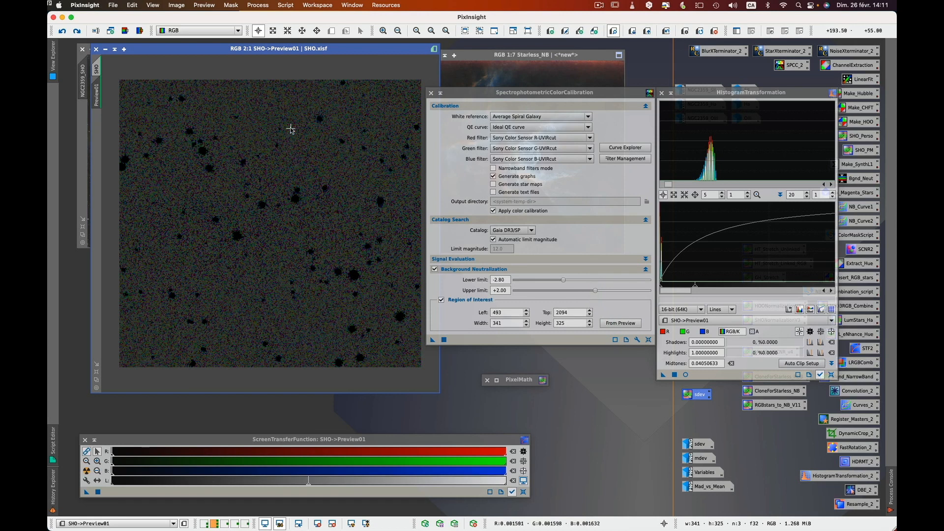